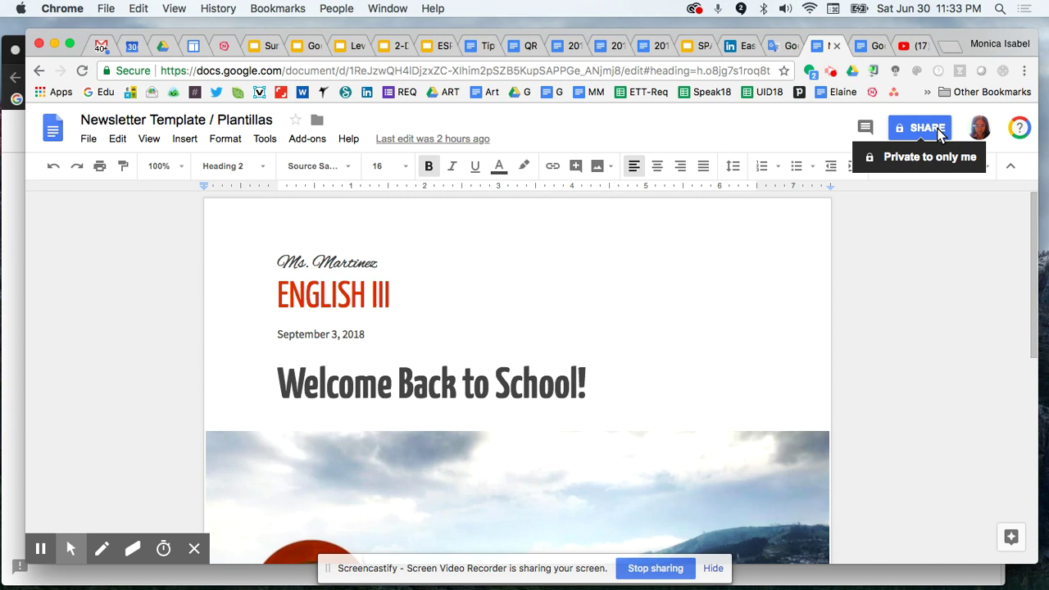
Set the newsletter's sharing to 'On - Anyone with the link' with Can view, and save
{"action": "left_click", "coordinate": [940, 135]}
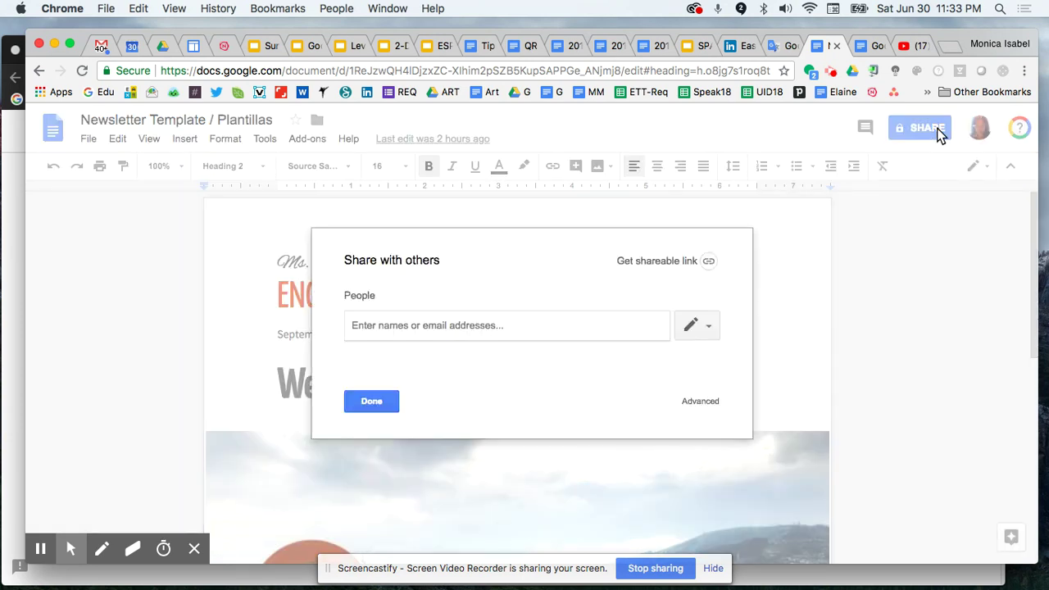
{"action": "left_click", "coordinate": [702, 401]}
{"action": "scroll", "coordinate": [546, 361], "scroll_direction": "down", "scroll_amount": 2}
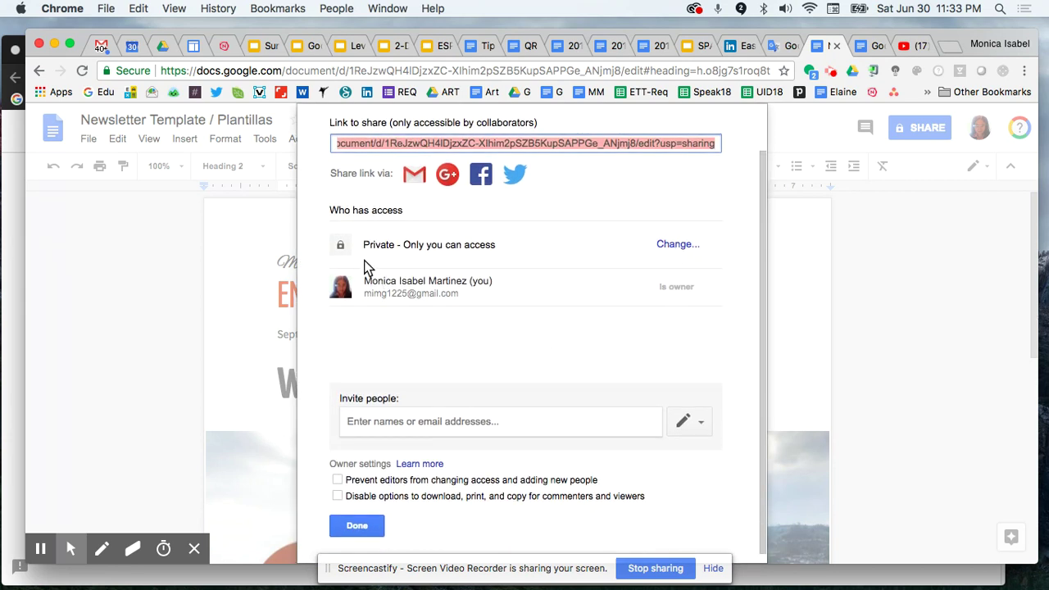
{"action": "left_click", "coordinate": [672, 244]}
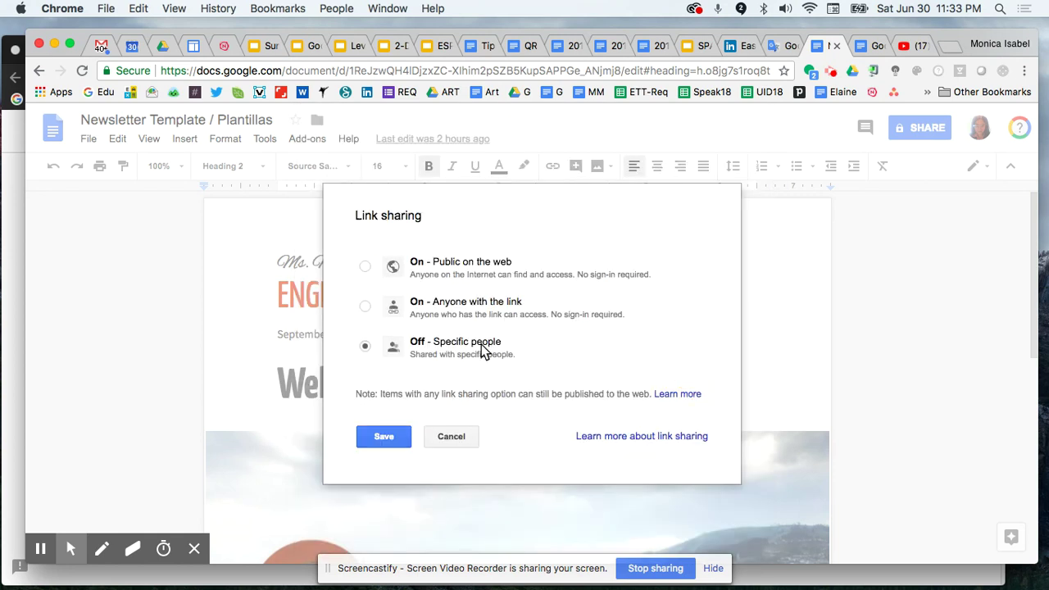
{"action": "left_click", "coordinate": [430, 301]}
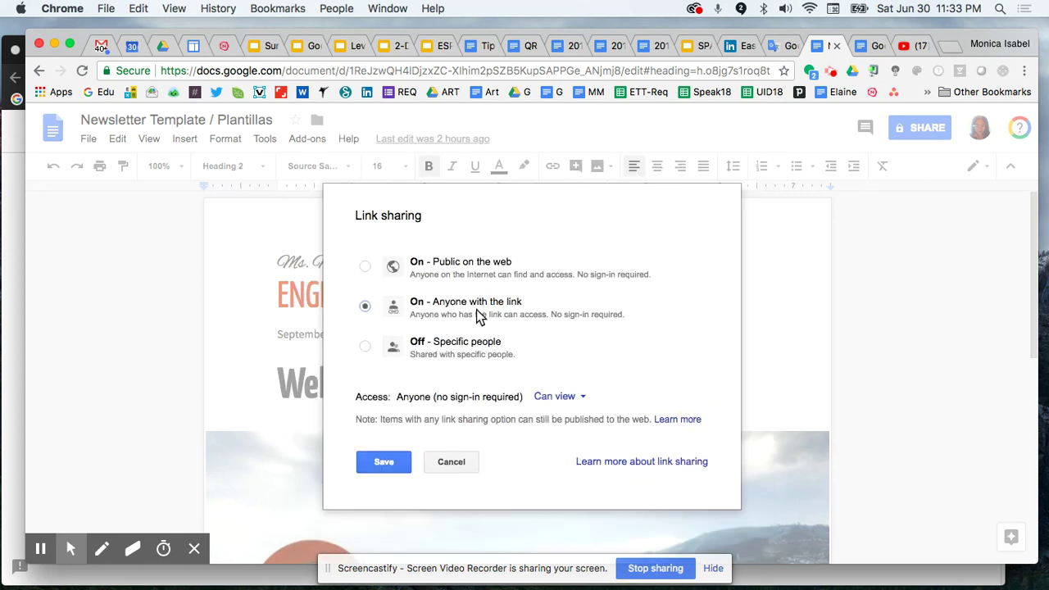
{"action": "left_click", "coordinate": [549, 402]}
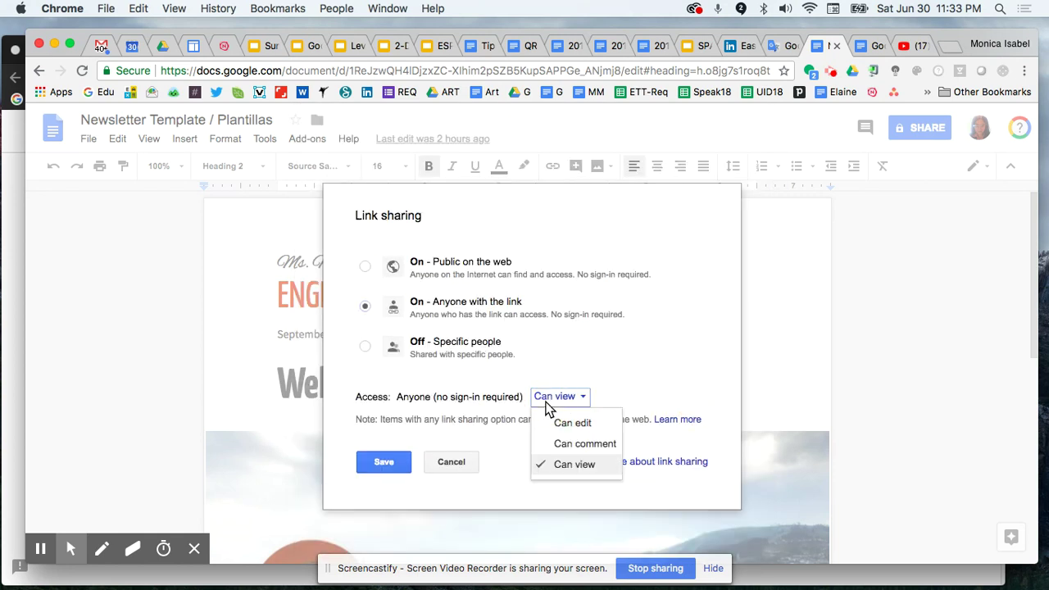
{"action": "left_click", "coordinate": [605, 469]}
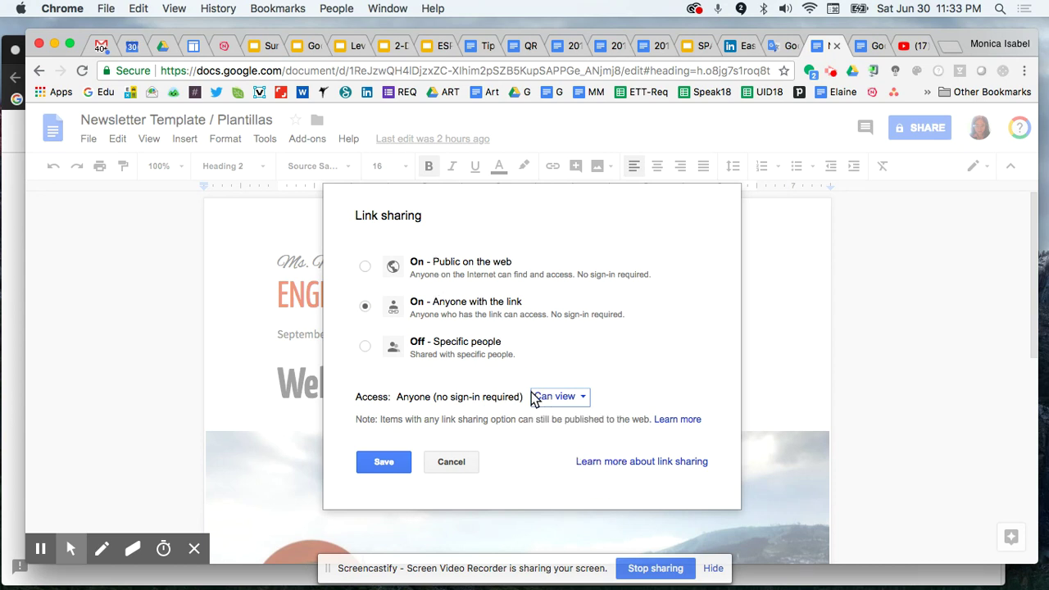
{"action": "left_click", "coordinate": [368, 462]}
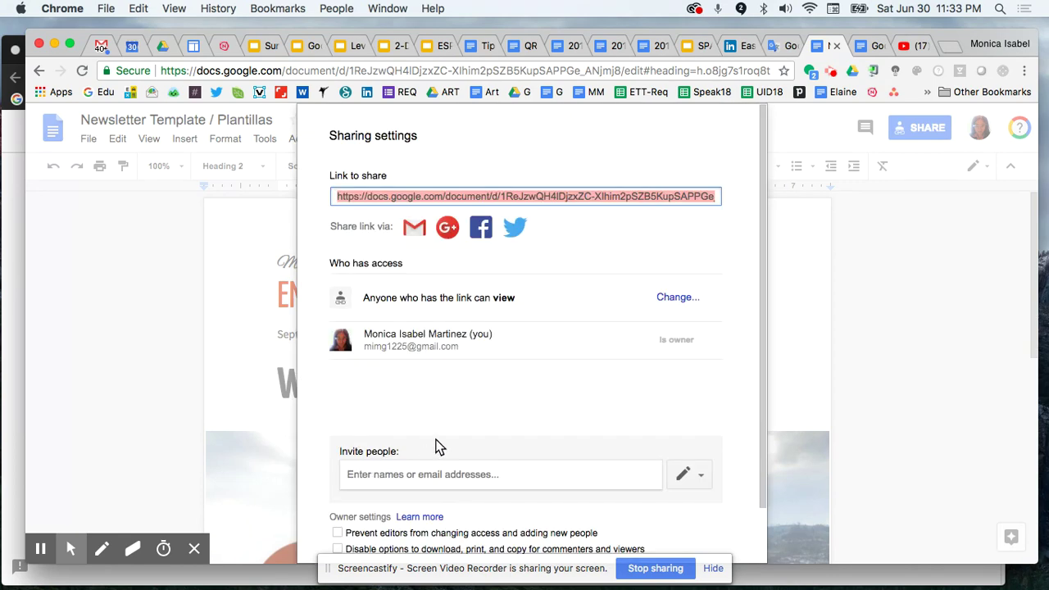
{"action": "scroll", "coordinate": [435, 447], "scroll_direction": "down", "scroll_amount": 2}
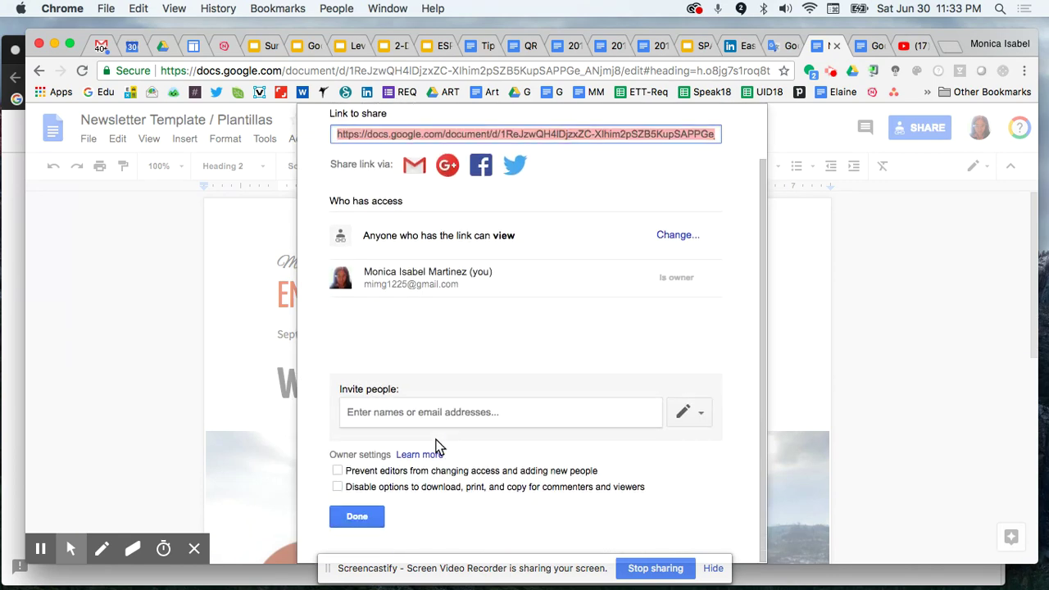
{"action": "left_click", "coordinate": [356, 517]}
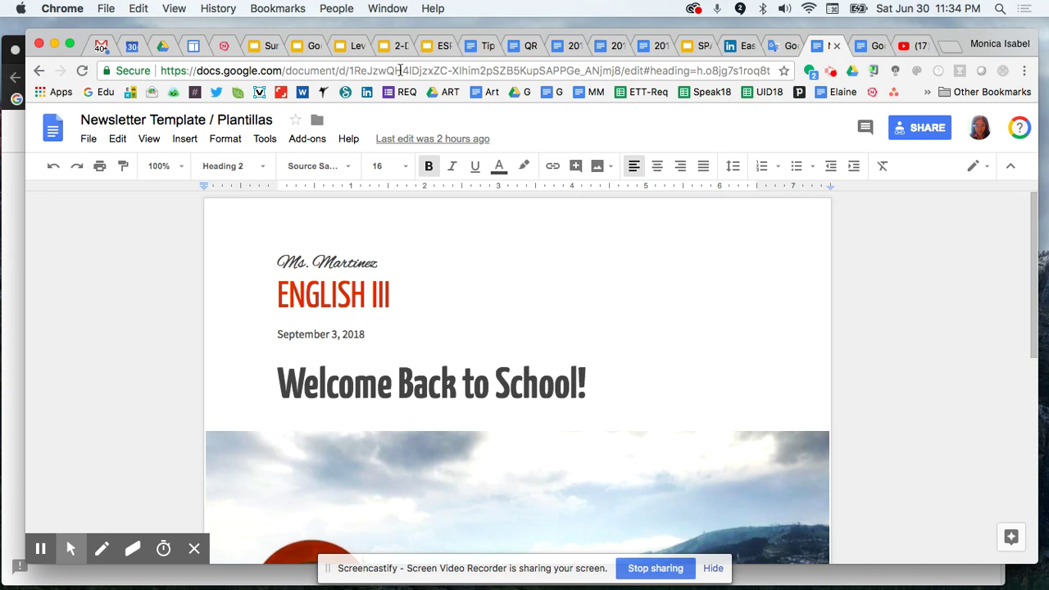
{"action": "left_click", "coordinate": [633, 72]}
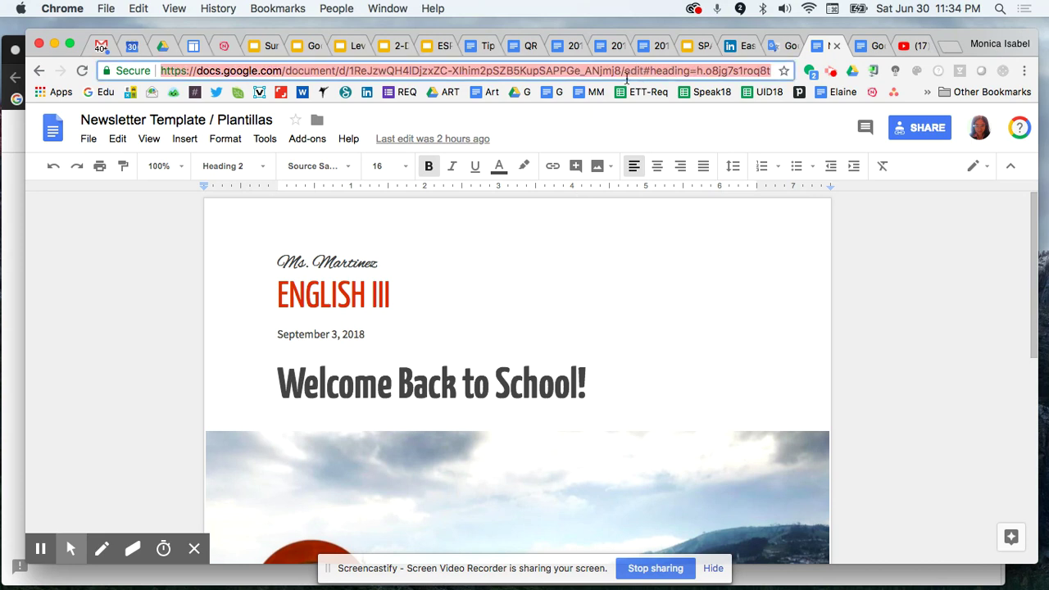
Replace 'edit' at the end of the document URL with 'preview' and copy the full address
{"action": "left_click", "coordinate": [625, 72]}
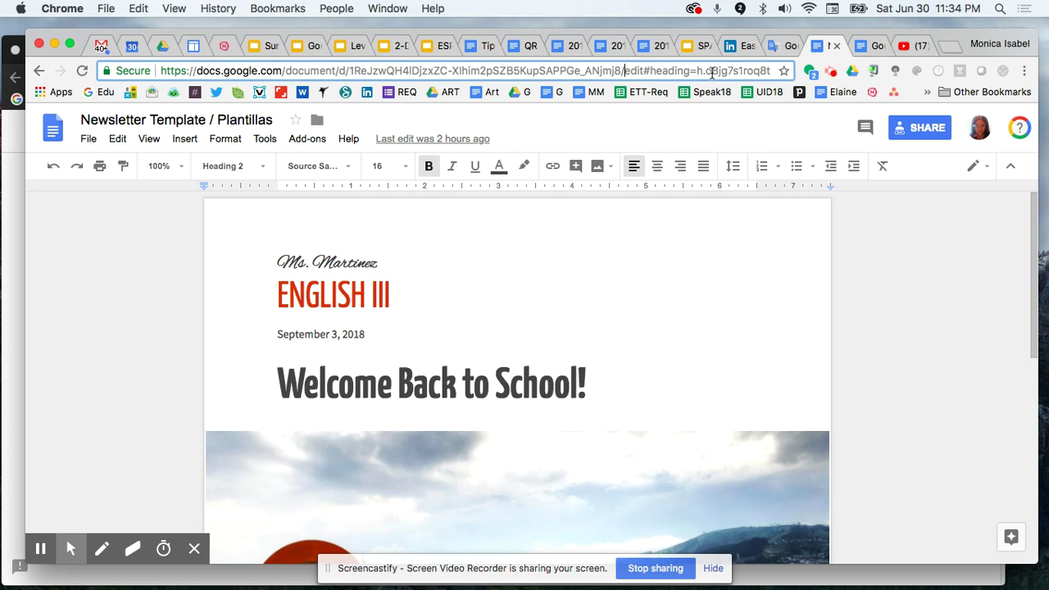
{"action": "key", "text": "shift+super+Right"}
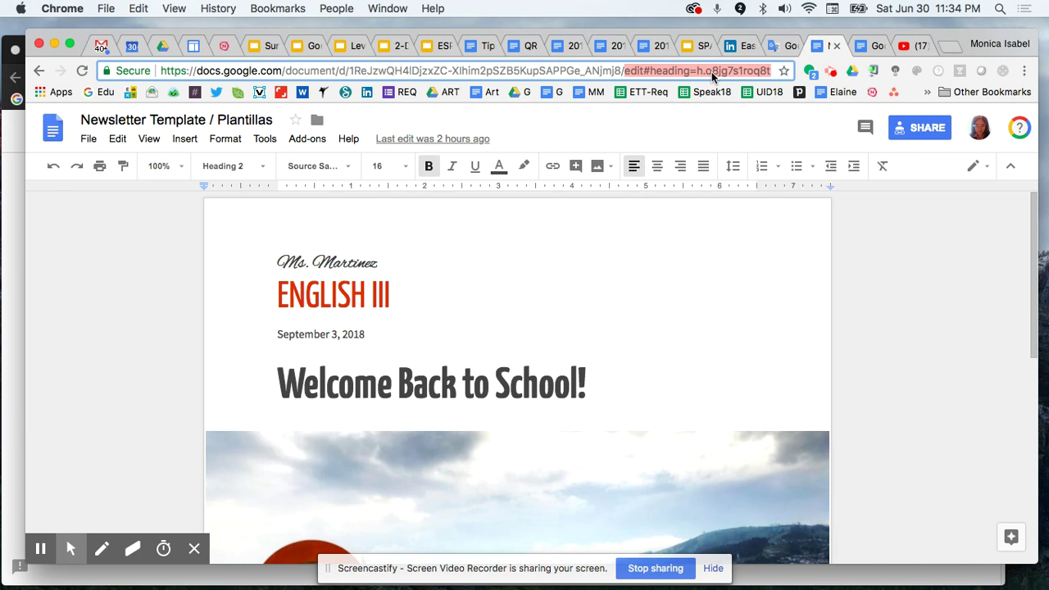
{"action": "type", "text": "preview"}
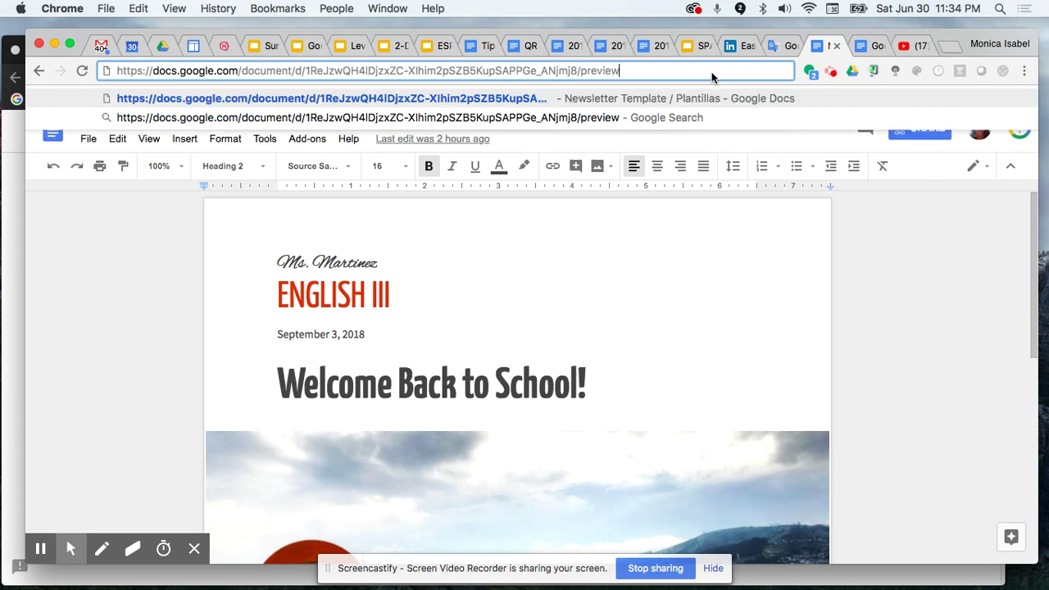
{"action": "key", "text": "super+a"}
{"action": "key", "text": "super+c"}
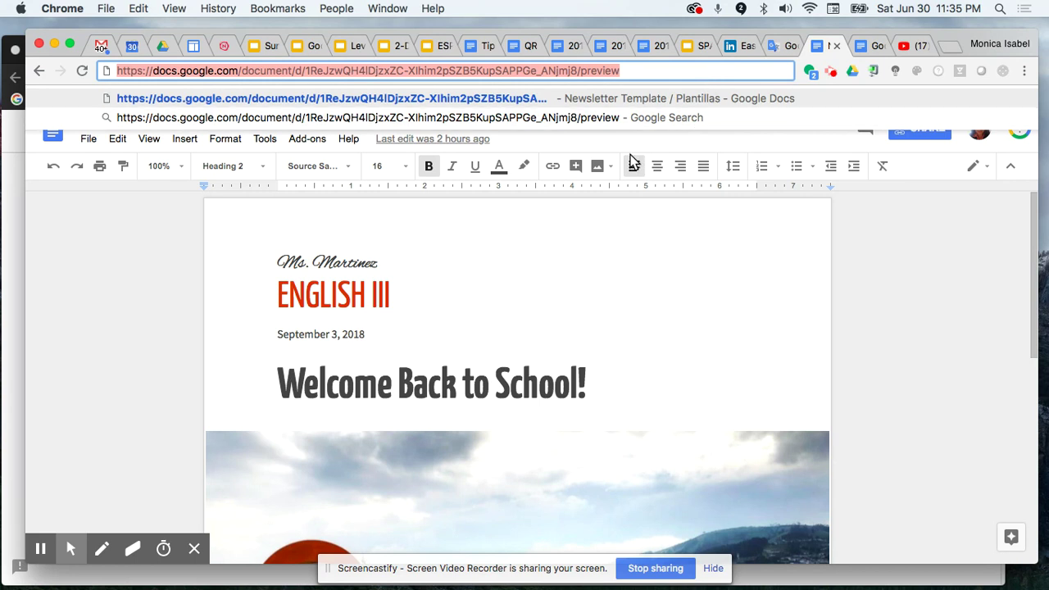
{"action": "left_click", "coordinate": [147, 308]}
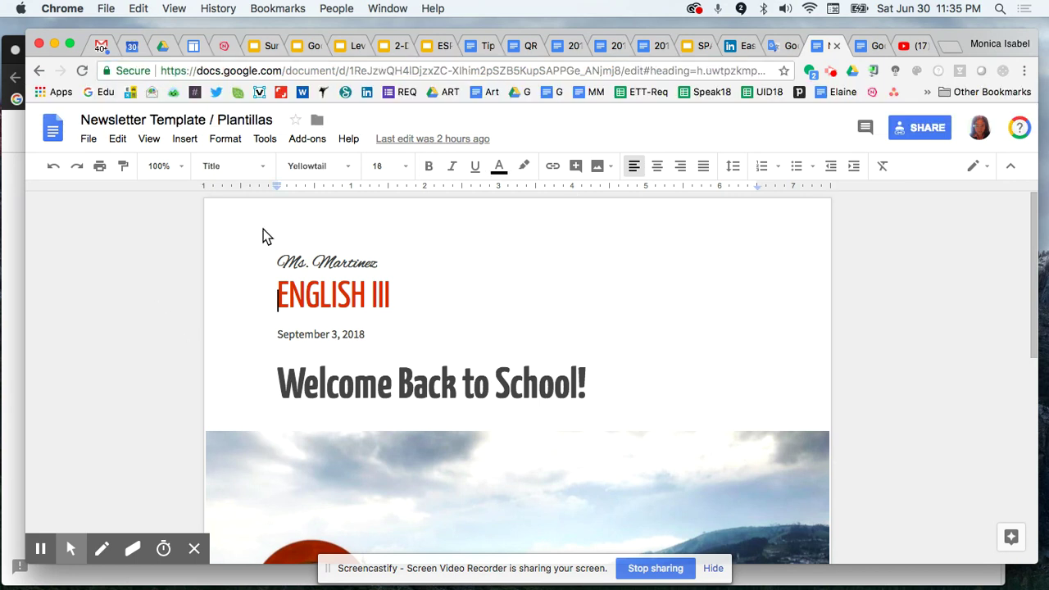
Paste the /preview address into a new tab and load it
{"action": "left_click", "coordinate": [949, 47]}
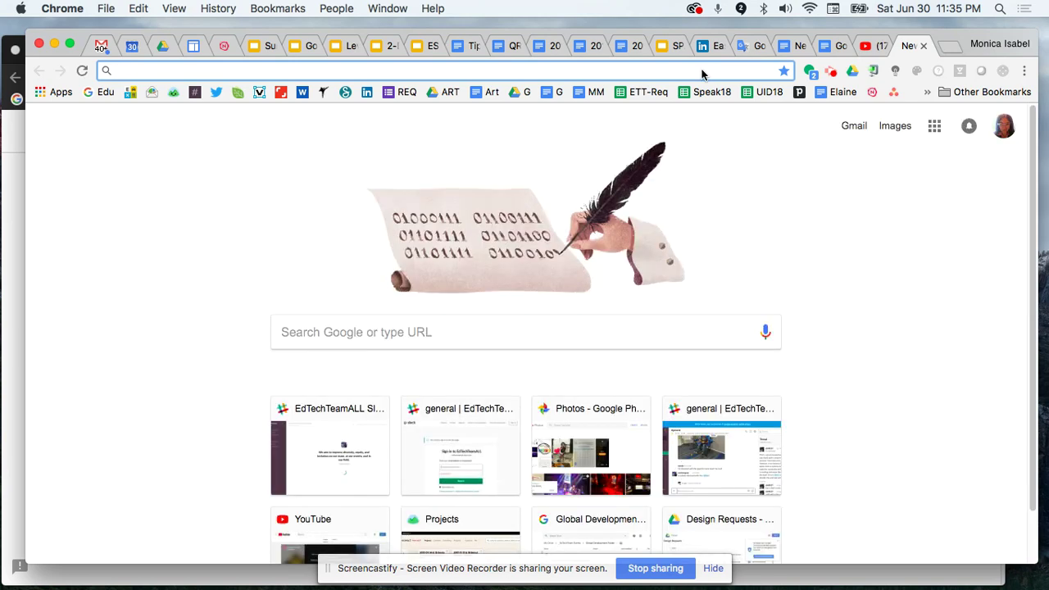
{"action": "key", "text": "super+v"}
{"action": "key", "text": "Return"}
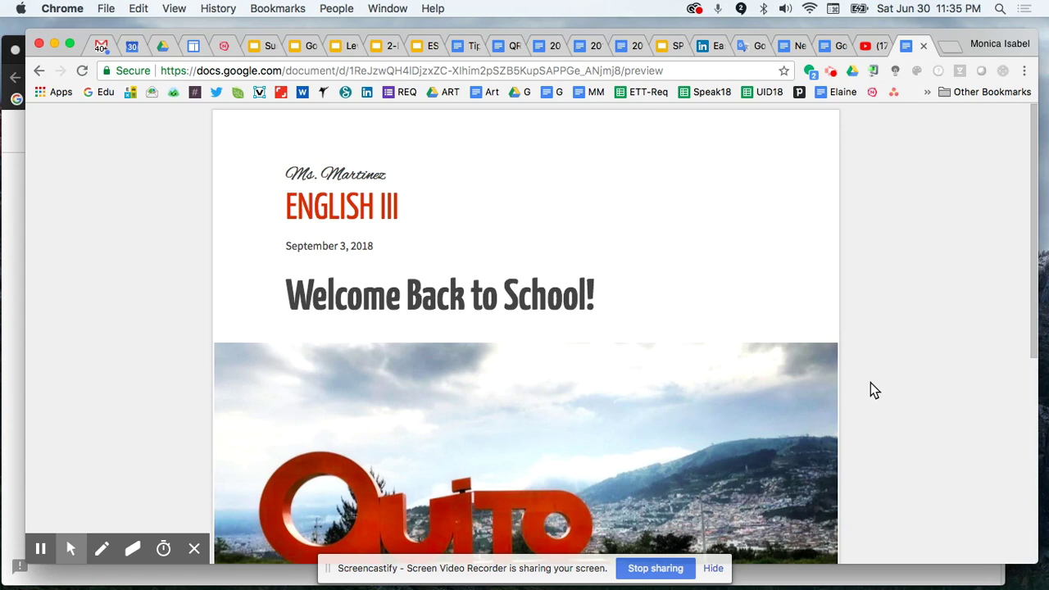
Scroll through the clean preview page, then switch to the 'Google Drive de Cero a Ninja' tab
{"action": "scroll", "coordinate": [870, 383], "scroll_direction": "down", "scroll_amount": 3}
{"action": "scroll", "coordinate": [870, 383], "scroll_direction": "down", "scroll_amount": 3}
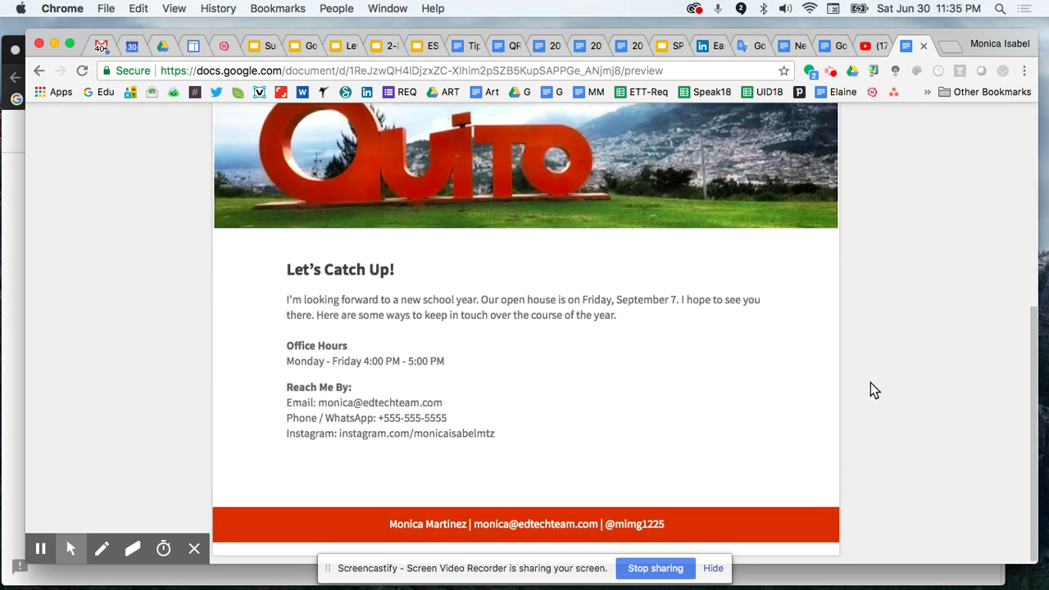
{"action": "scroll", "coordinate": [871, 382], "scroll_direction": "up", "scroll_amount": 5}
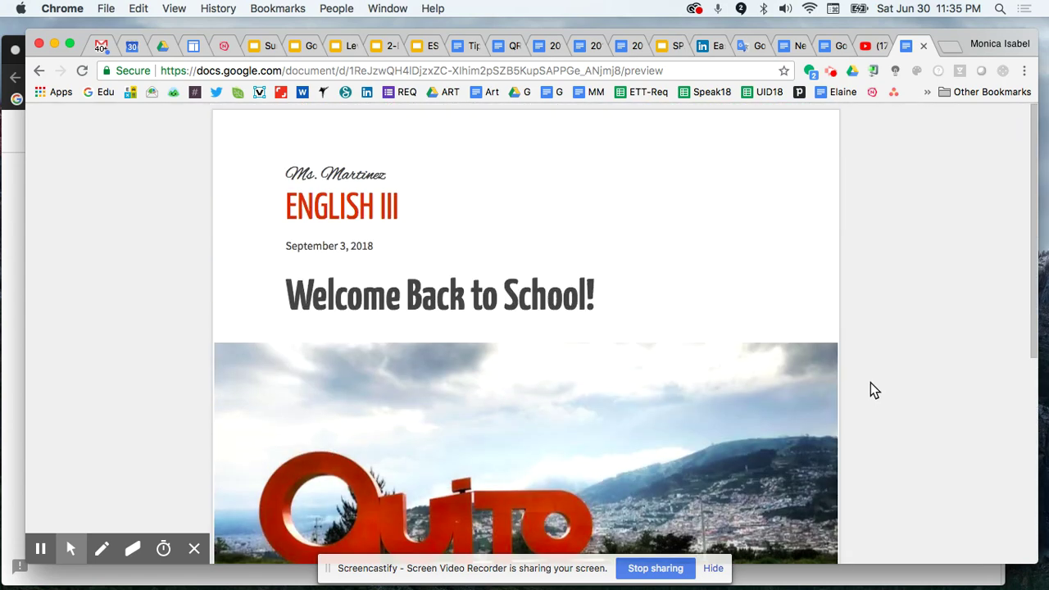
{"action": "scroll", "coordinate": [870, 391], "scroll_direction": "down", "scroll_amount": 6}
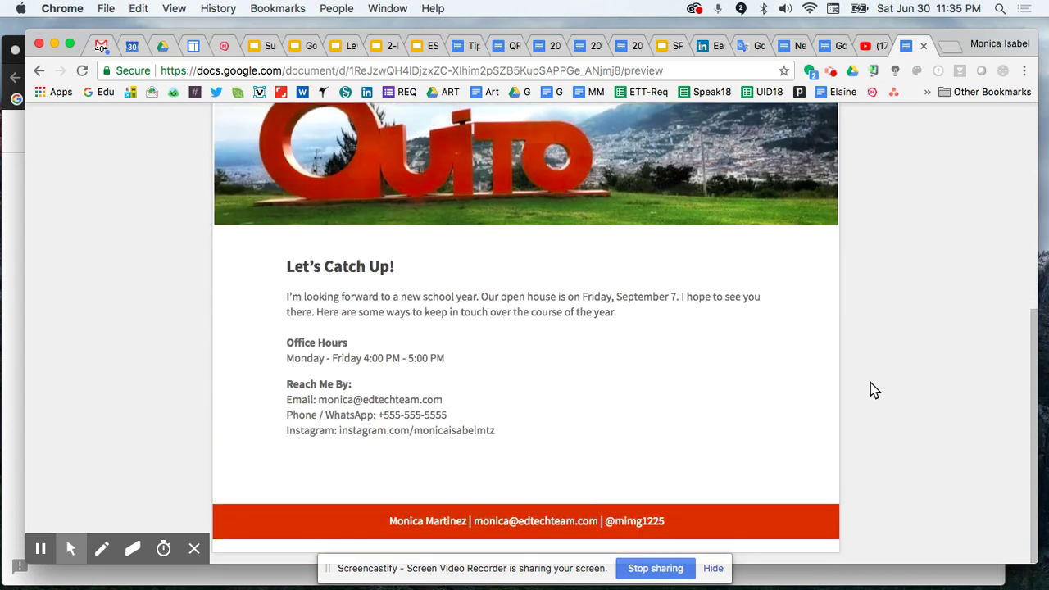
{"action": "scroll", "coordinate": [874, 390], "scroll_direction": "up", "scroll_amount": 6}
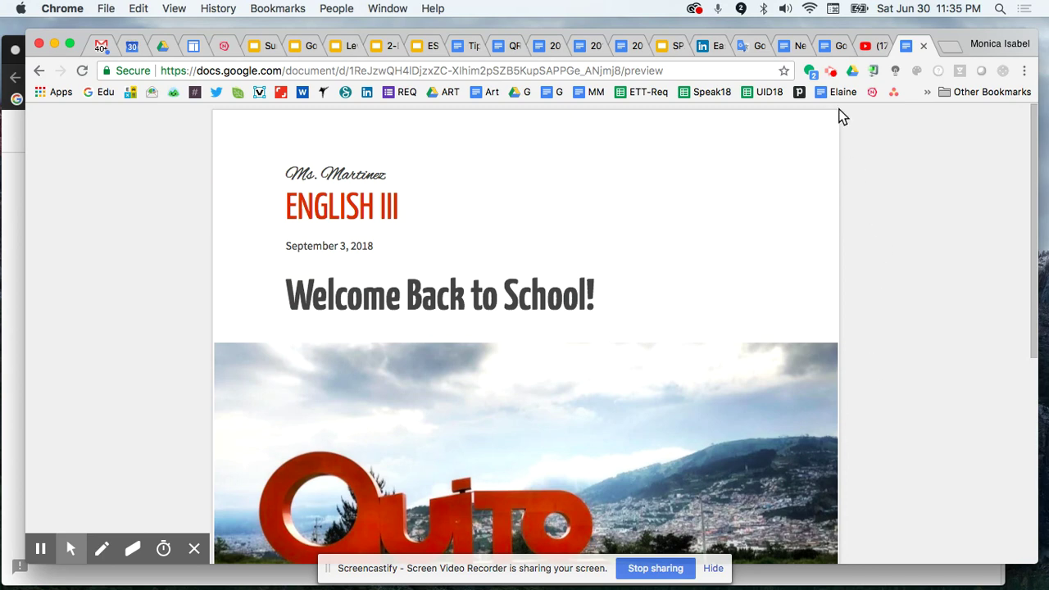
{"action": "left_click", "coordinate": [830, 45]}
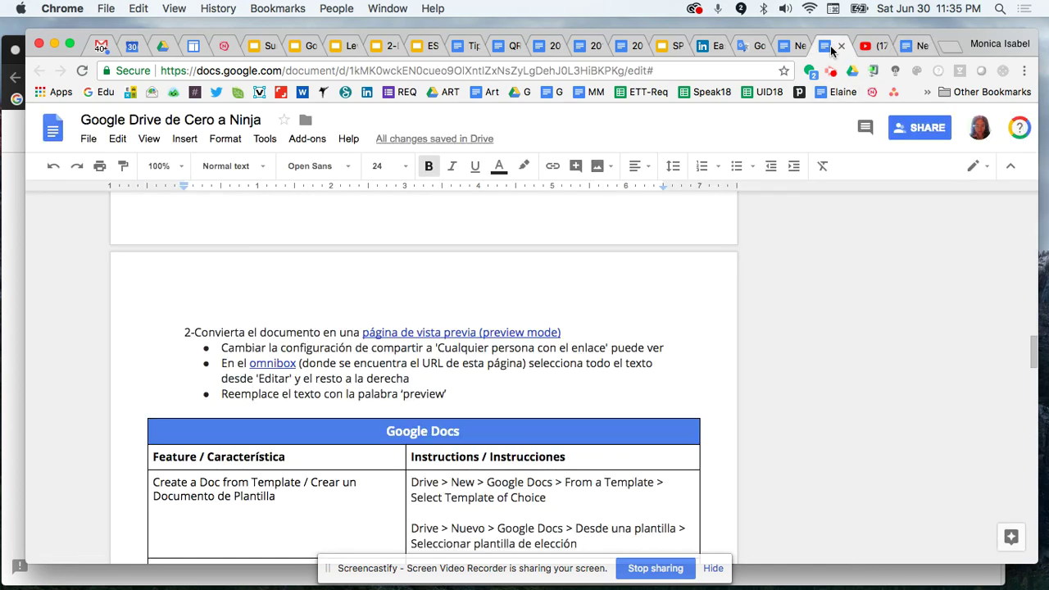
Copy the newsletter's shareable link from its Share dialog and load it in a new tab
{"action": "left_click", "coordinate": [793, 45]}
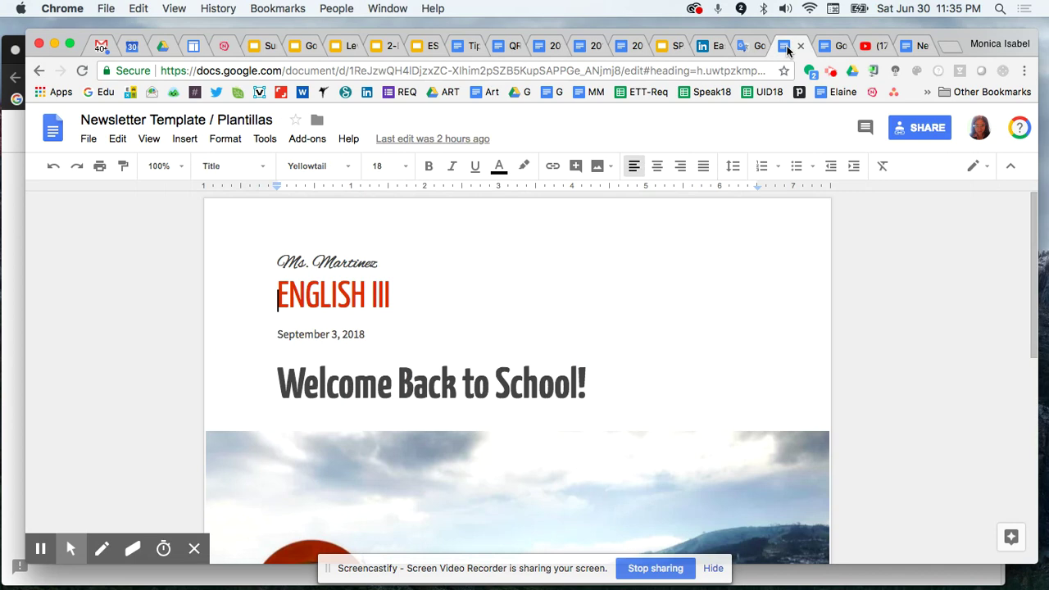
{"action": "left_click", "coordinate": [912, 131]}
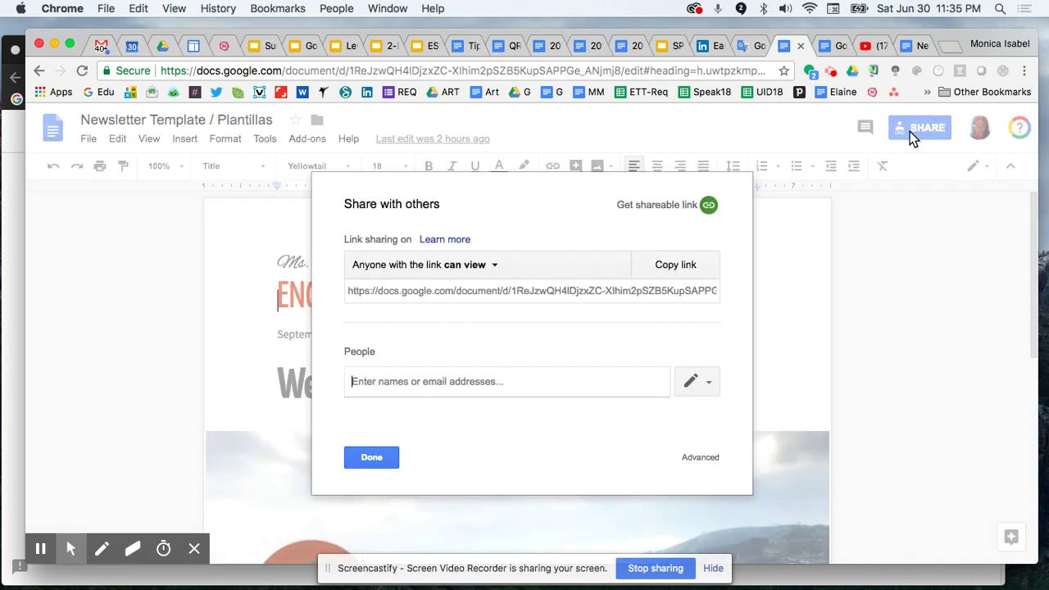
{"action": "left_click", "coordinate": [586, 290]}
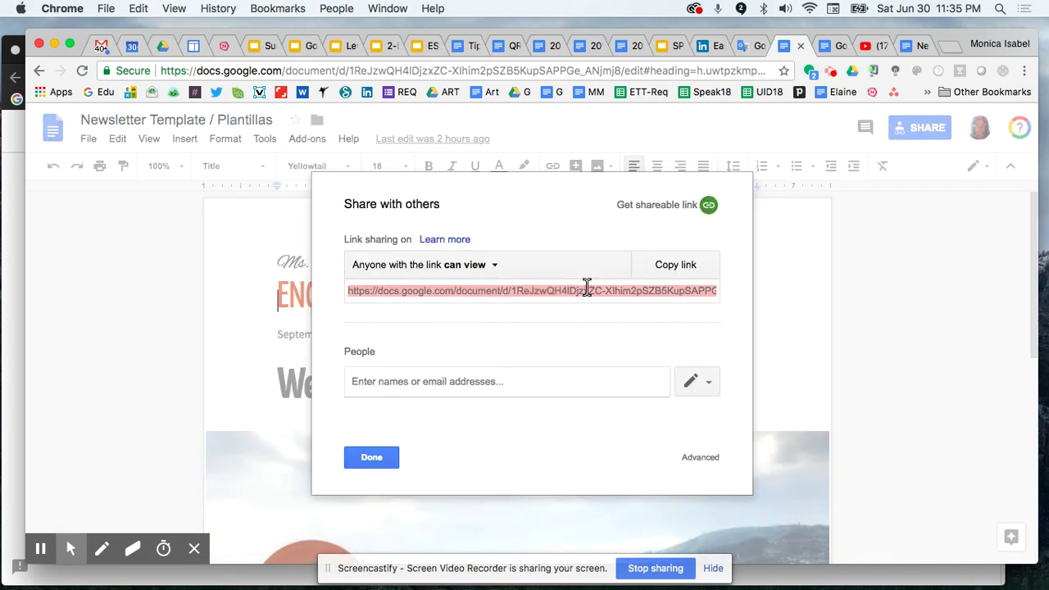
{"action": "left_click", "coordinate": [952, 41]}
{"action": "key", "text": "Return"}
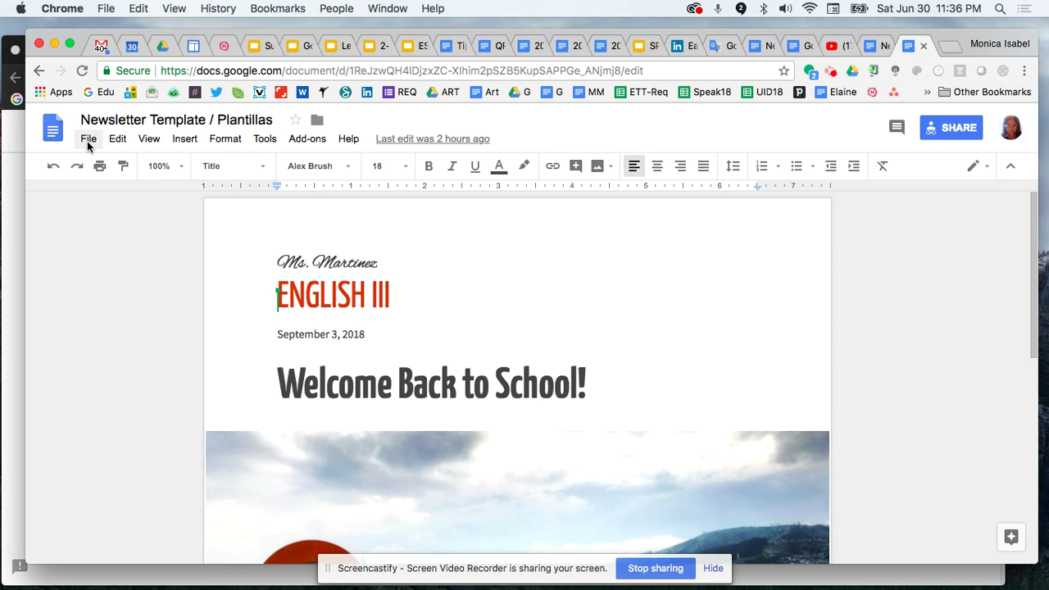
Return to the newsletter's /preview tab, scroll through it, and select its /preview address
{"action": "left_click", "coordinate": [873, 45]}
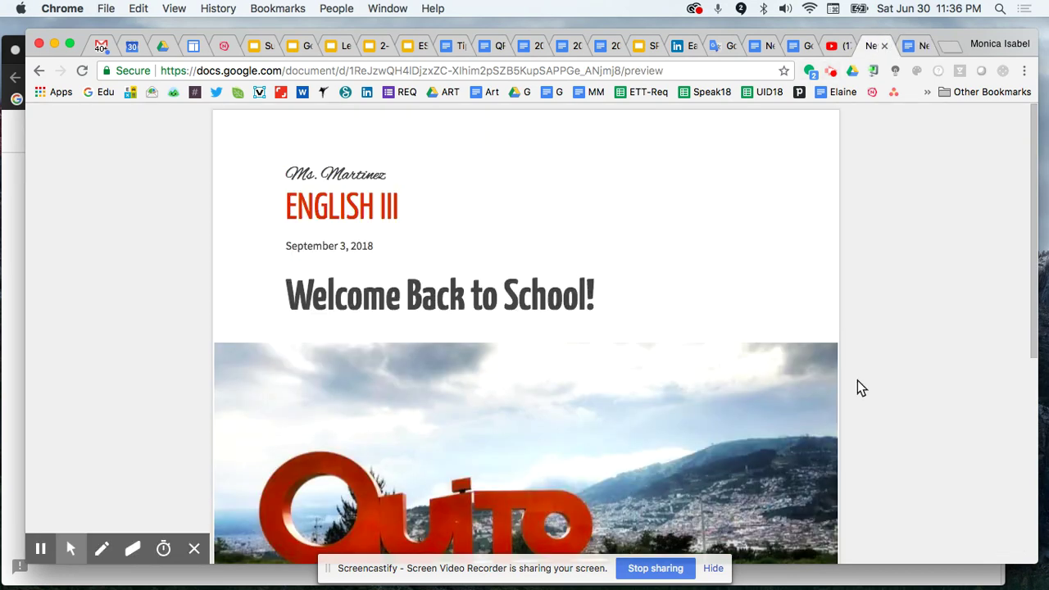
{"action": "scroll", "coordinate": [859, 386], "scroll_direction": "down", "scroll_amount": 5}
{"action": "scroll", "coordinate": [860, 388], "scroll_direction": "up", "scroll_amount": 5}
{"action": "left_click", "coordinate": [665, 70]}
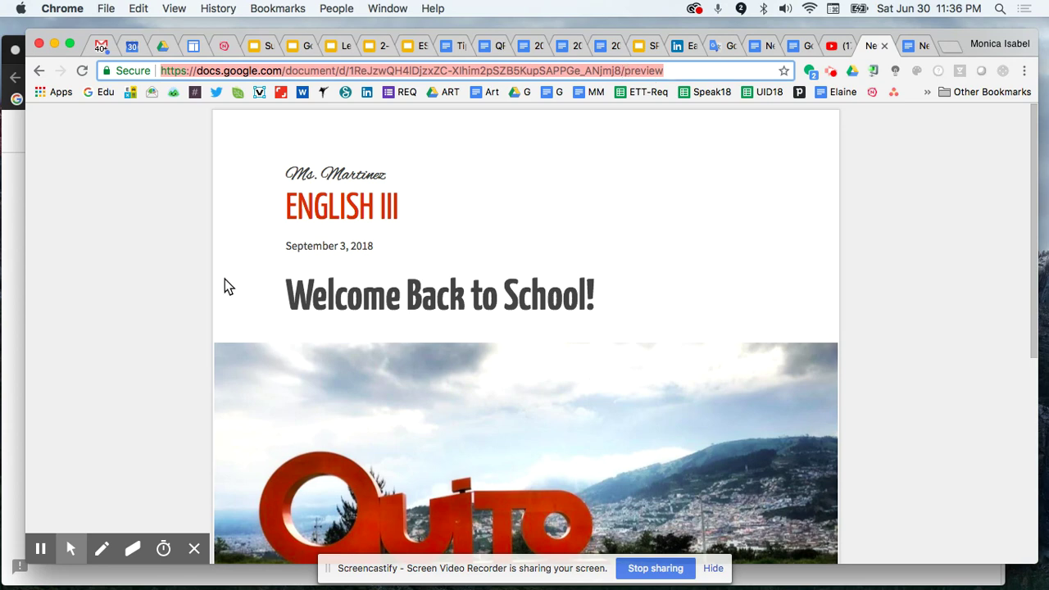
{"action": "scroll", "coordinate": [293, 314], "scroll_direction": "down", "scroll_amount": 4}
{"action": "scroll", "coordinate": [293, 314], "scroll_direction": "down", "scroll_amount": 4}
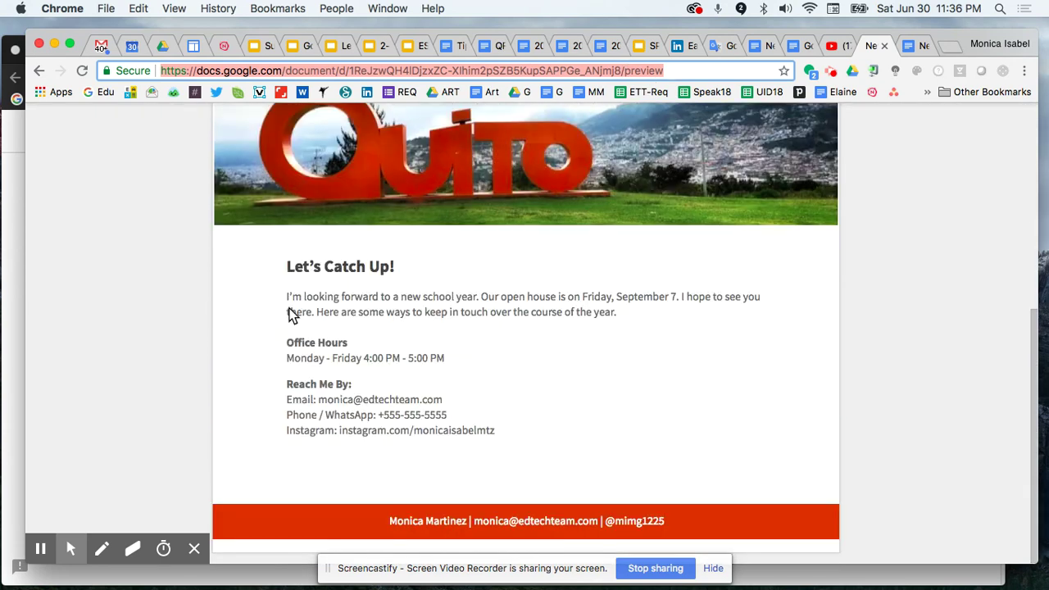
{"action": "scroll", "coordinate": [293, 314], "scroll_direction": "up", "scroll_amount": 8}
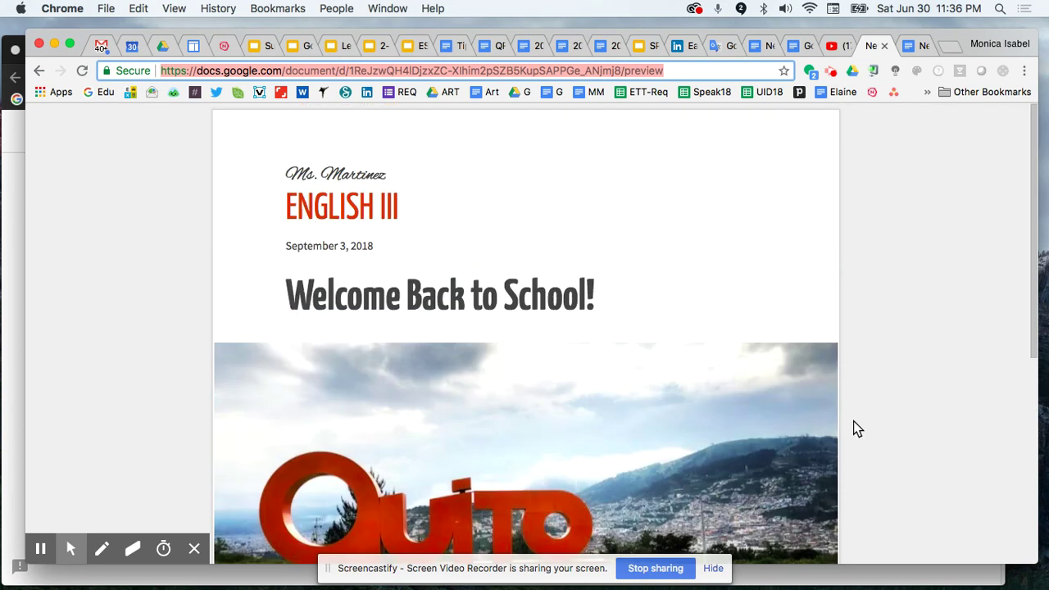